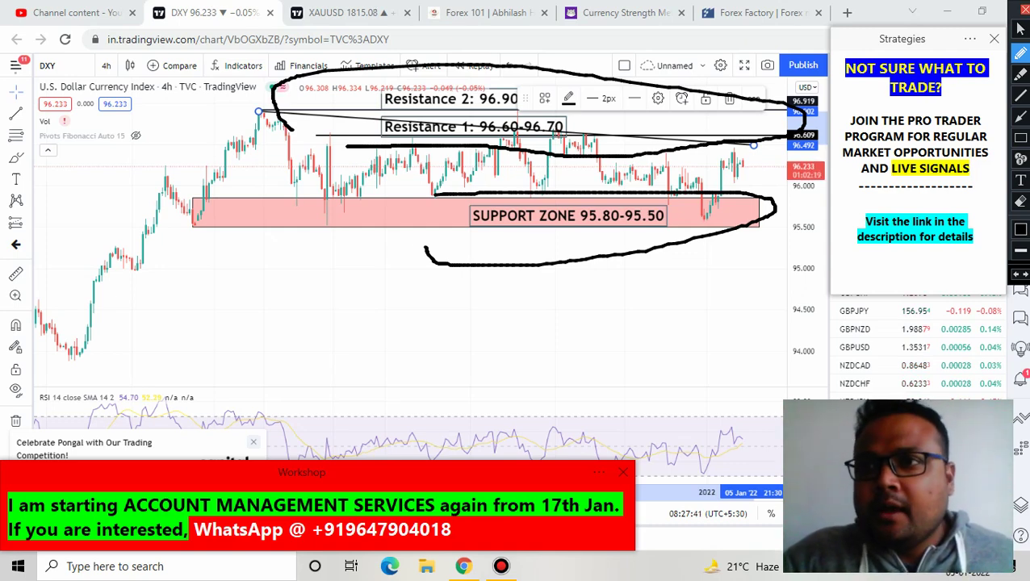
Clear the chart ink and check currency strength: JPY strongest and AUD weakest today
left_click(1020, 28)
left_click(621, 12)
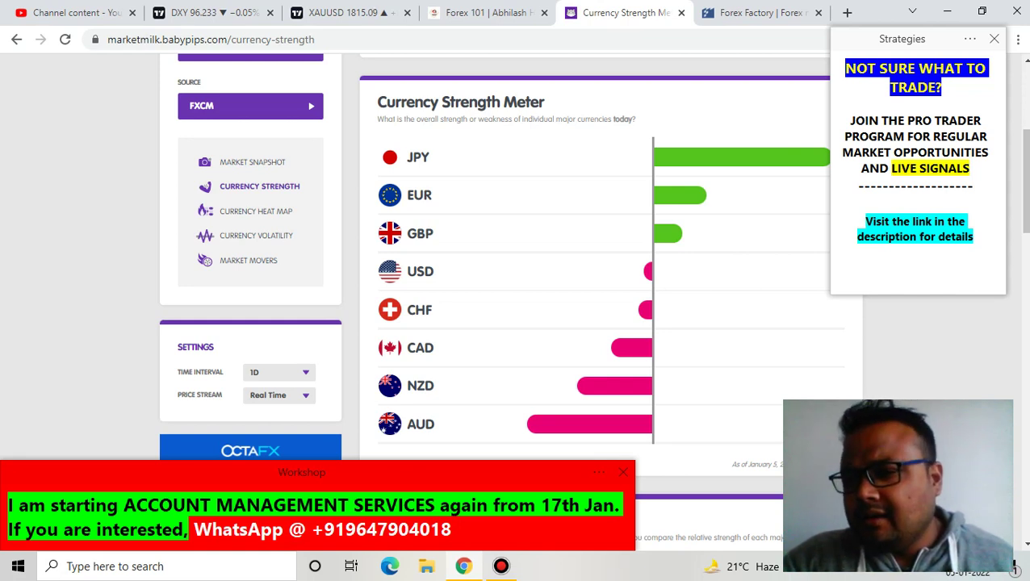
mouse_move(650, 273)
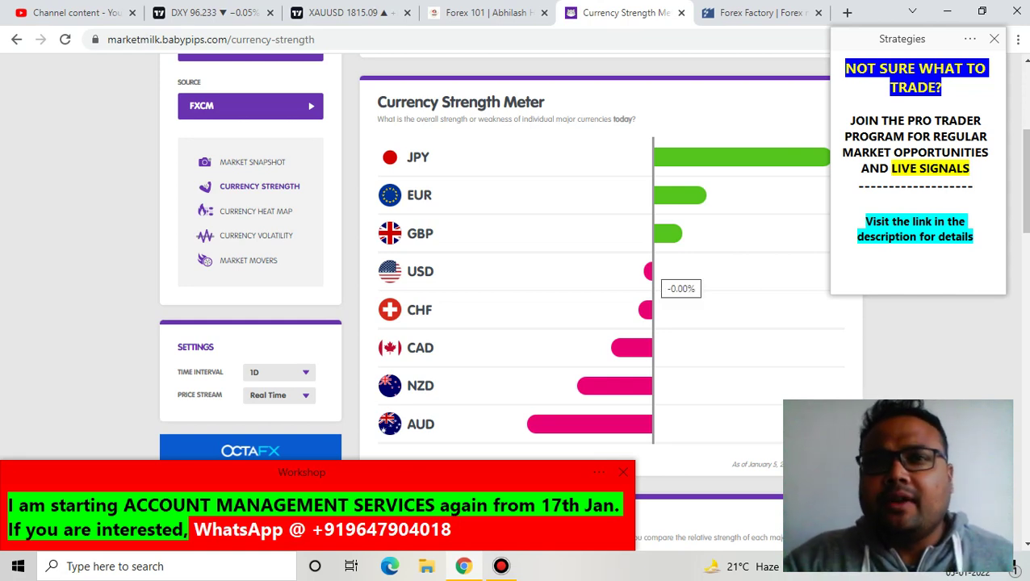
mouse_move(679, 196)
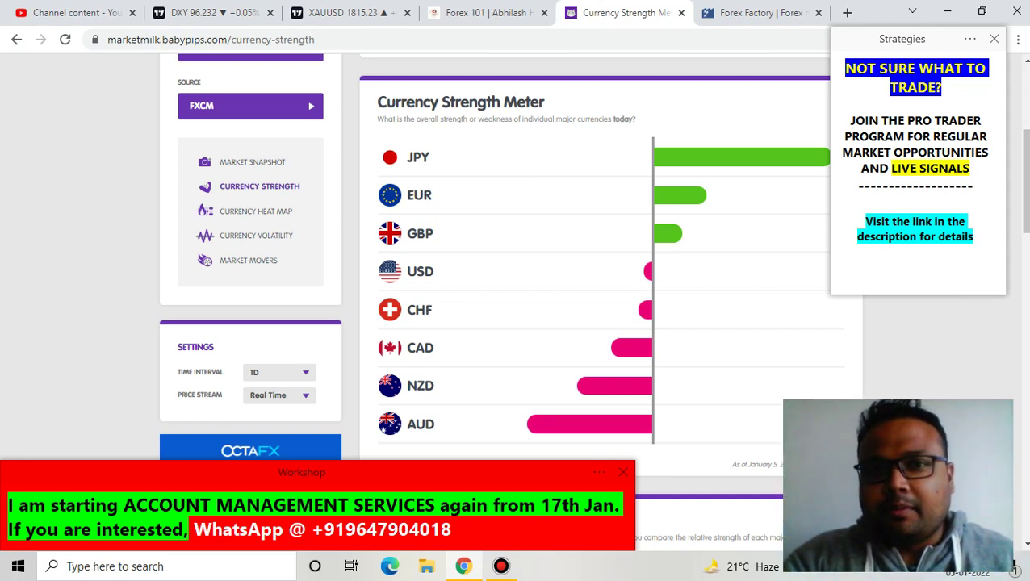
left_click(484, 13)
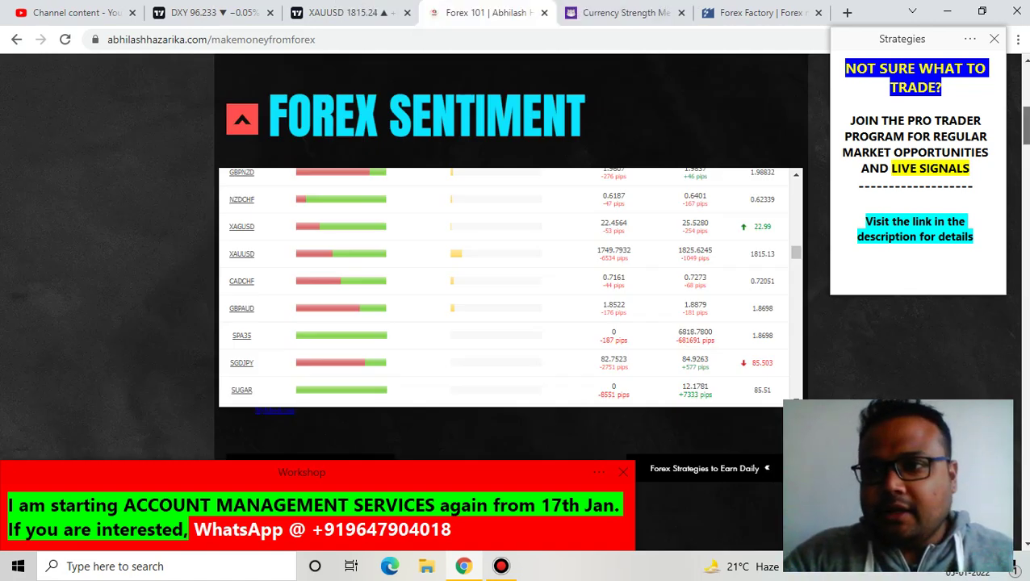
Find XAUUSD in the Forex Sentiment table: 40% short, 59% long, 12% of traders
scroll(517, 291, "up", 5)
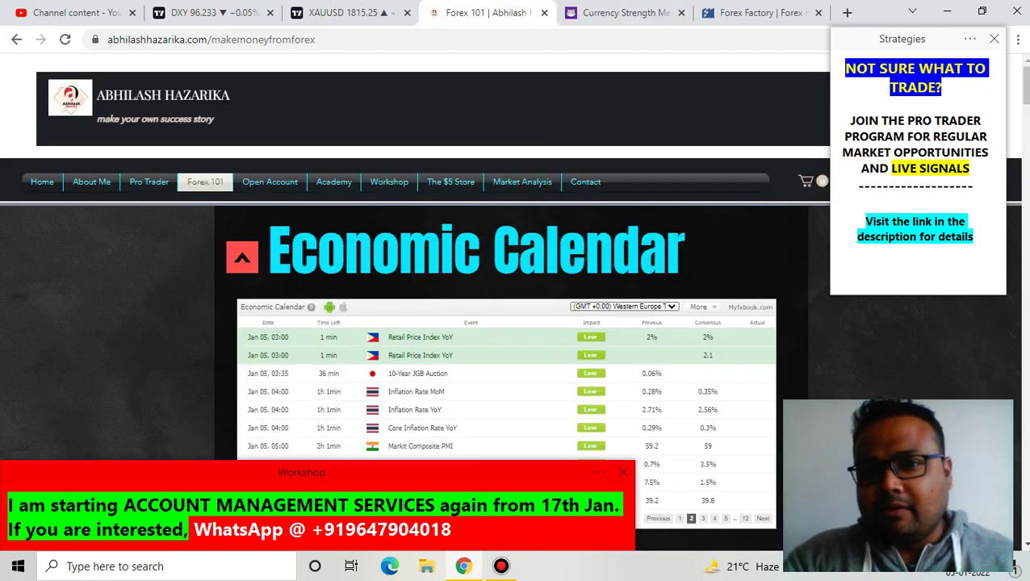
scroll(517, 291, "down", 10)
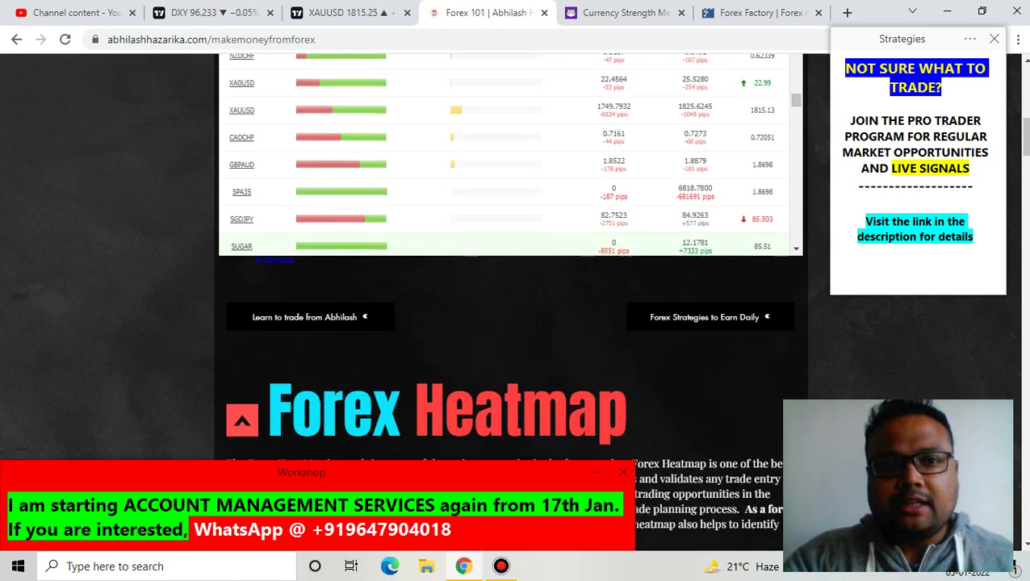
scroll(339, 282, "up", 2)
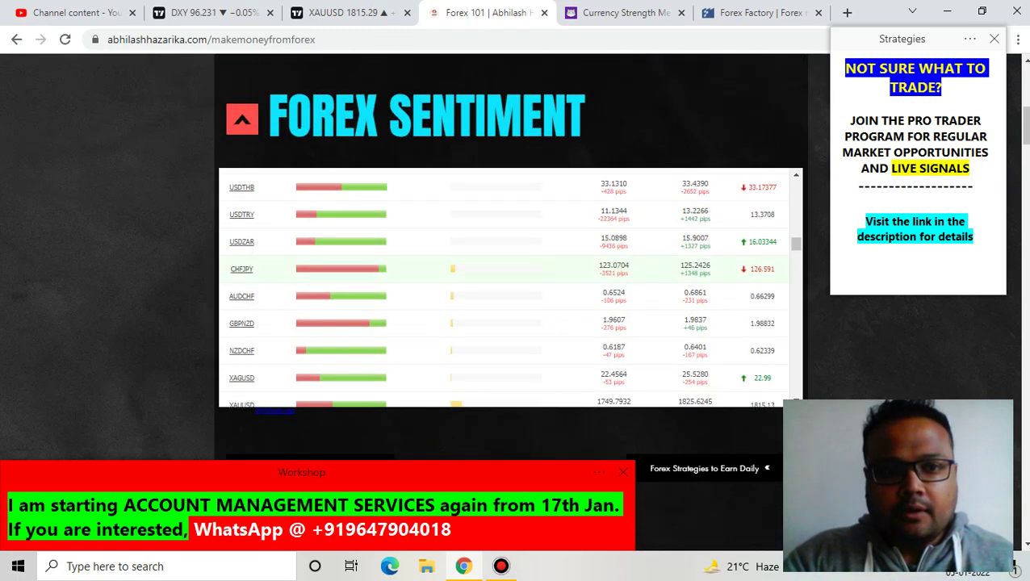
scroll(339, 283, "down", 3)
mouse_move(315, 254)
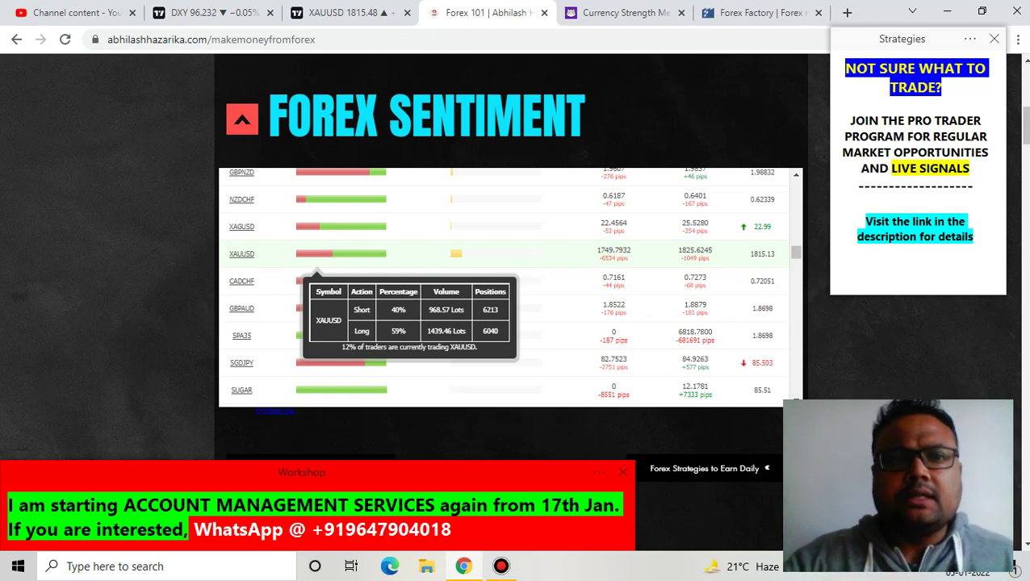
On the XAUUSD chart, pen-sketch 1815, 1820 and a current-price line, then clear them
left_click(348, 12)
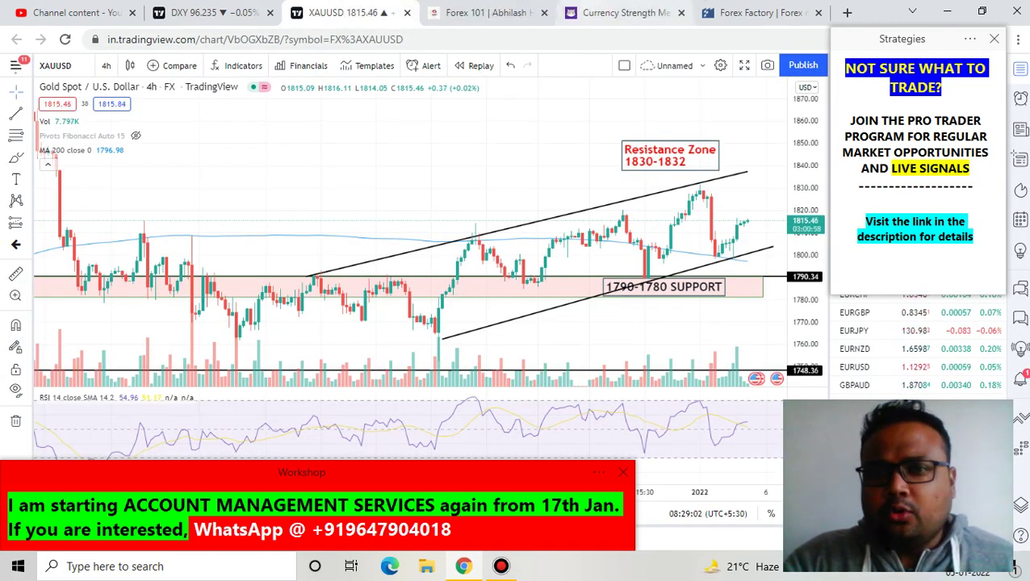
key("ctrl+shift+d")
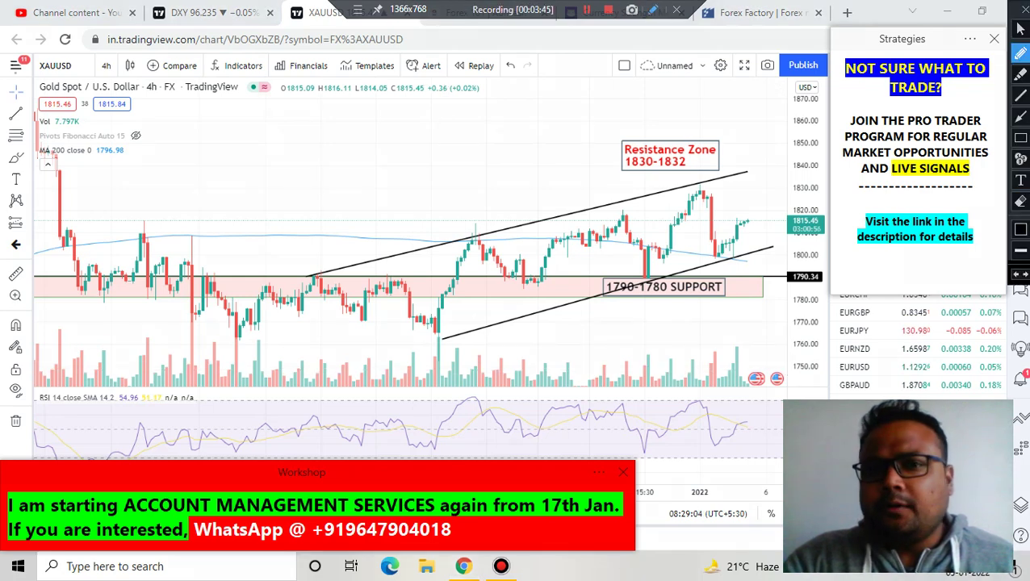
left_click_drag(249, 172, 258, 239)
mouse_move(296, 166)
left_mouse_down()
mouse_move(289, 203)
mouse_move(294, 167)
left_mouse_up()
mouse_move(328, 159)
left_mouse_down()
mouse_move(349, 197)
mouse_move(381, 158)
mouse_move(365, 217)
left_mouse_up()
left_click_drag(270, 273, 278, 304)
mouse_move(301, 251)
left_mouse_down()
mouse_move(315, 250)
mouse_move(326, 287)
mouse_move(342, 251)
mouse_move(328, 244)
mouse_move(353, 269)
left_mouse_up()
mouse_move(365, 247)
left_mouse_down()
mouse_move(357, 257)
mouse_move(365, 244)
left_mouse_up()
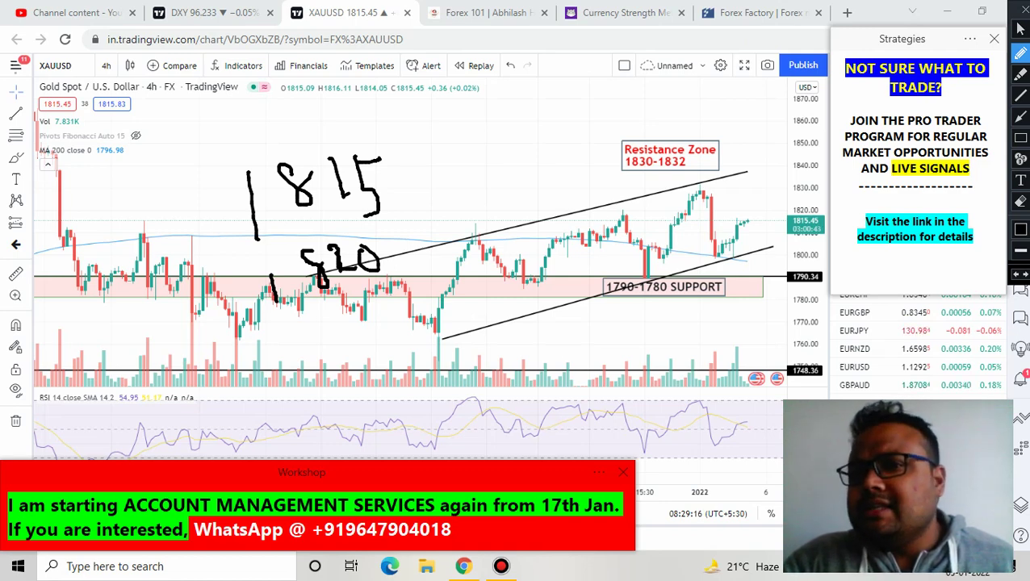
left_click_drag(467, 220, 755, 217)
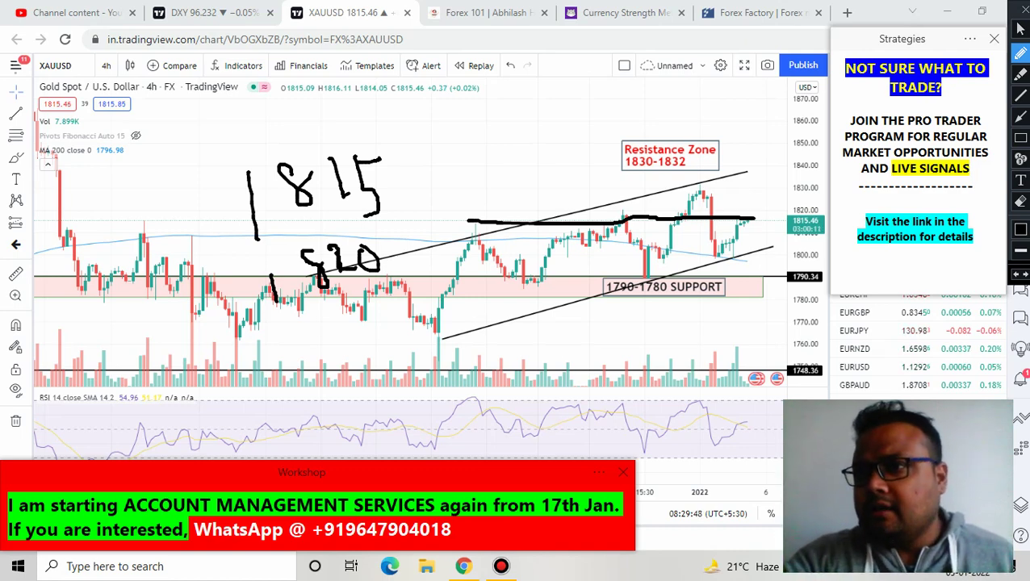
key("Escape")
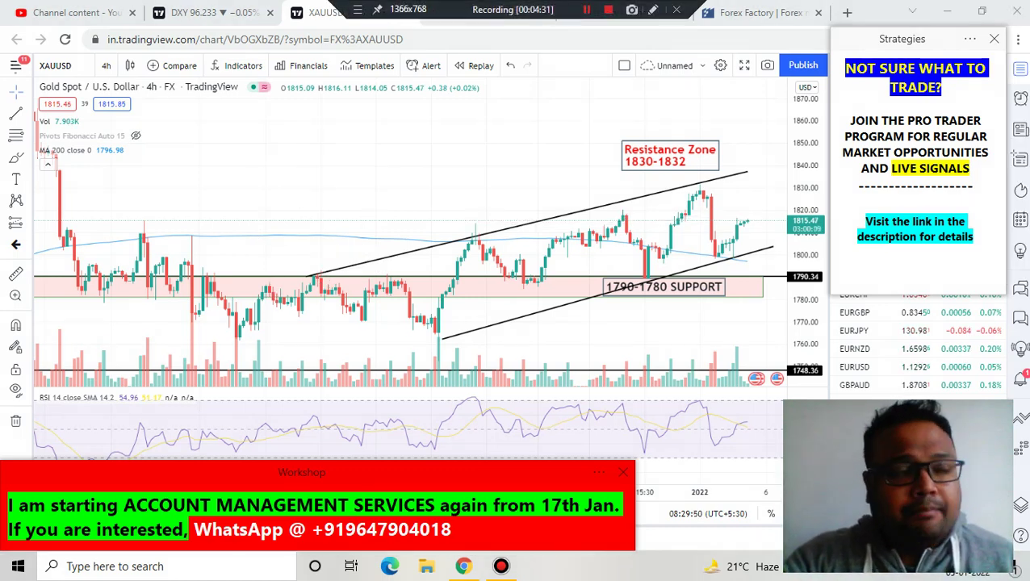
With the pen, write 'Trade' on the chart and loop around the 1830-1832 resistance zone
left_click(652, 10)
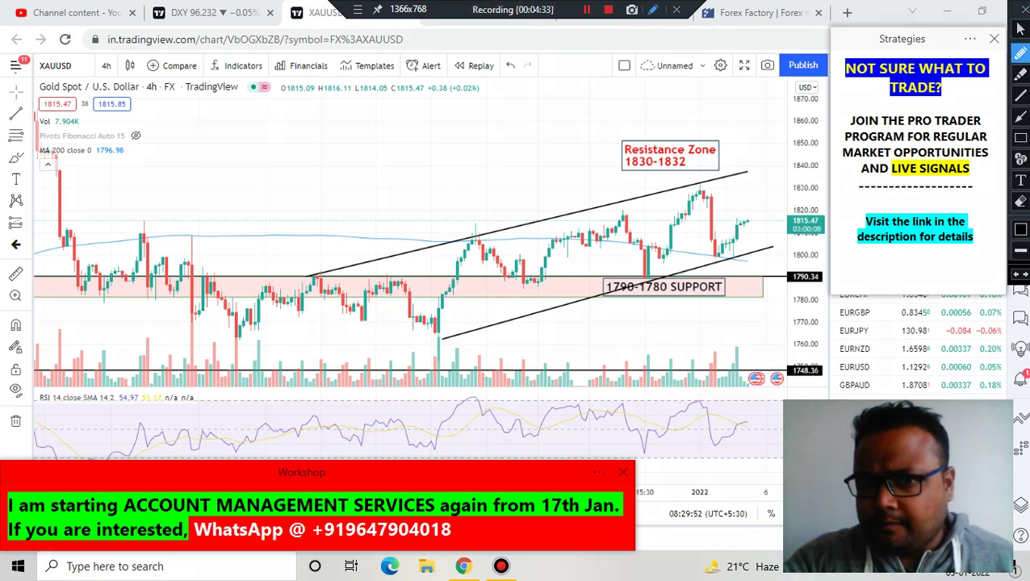
left_click_drag(166, 169, 276, 142)
left_click_drag(221, 162, 234, 229)
mouse_move(244, 179)
left_mouse_down()
mouse_move(281, 173)
mouse_move(415, 216)
mouse_move(444, 202)
mouse_move(449, 227)
left_mouse_up()
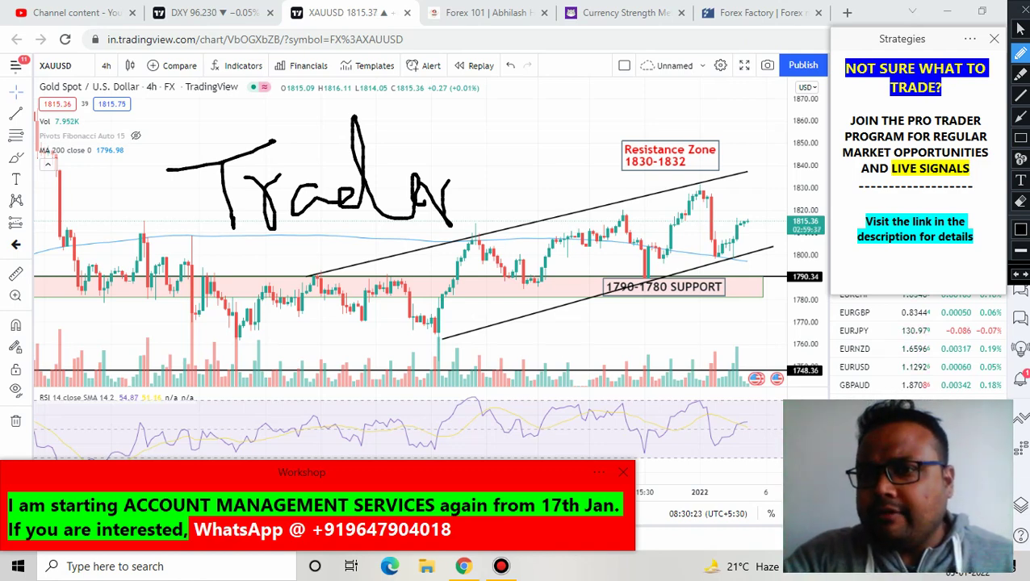
left_click_drag(633, 188, 751, 197)
mouse_move(640, 189)
left_mouse_down()
mouse_move(764, 196)
mouse_move(753, 171)
mouse_move(638, 186)
left_mouse_up()
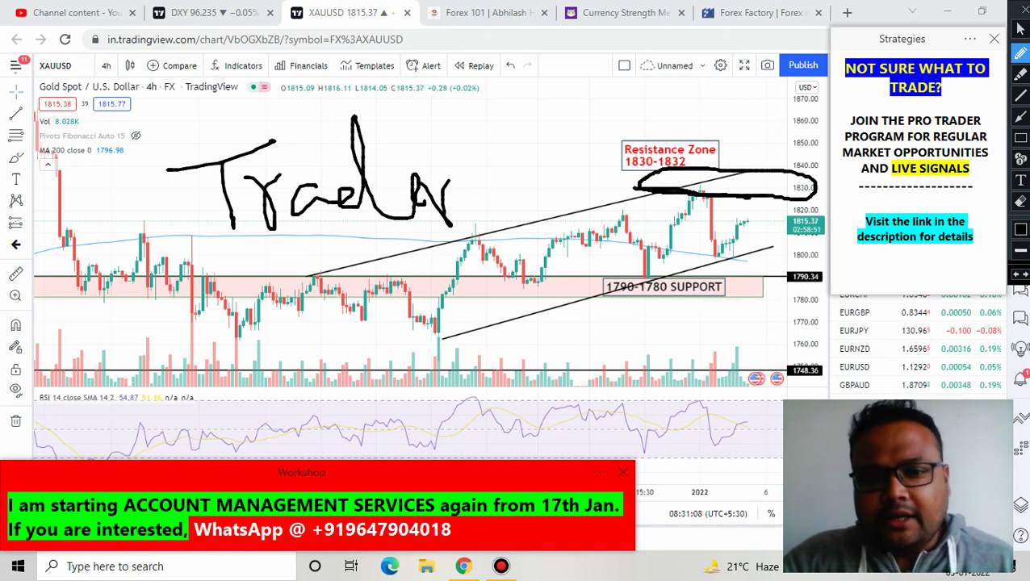
Draw a line under the recent low and handwrite levels 1800-5 and 1796-5 beneath it
left_click_drag(438, 350, 517, 359)
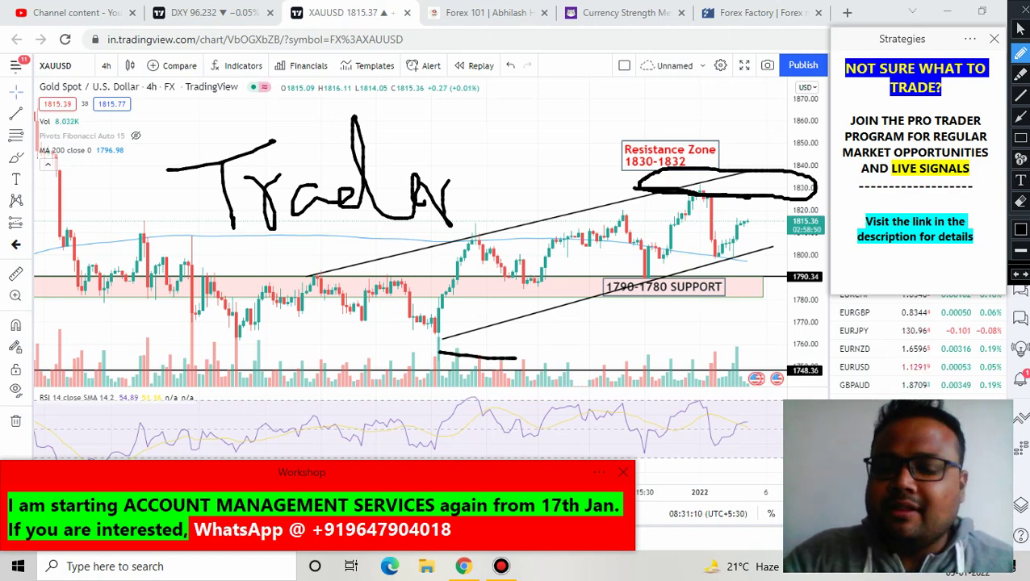
left_click_drag(555, 331, 557, 378)
mouse_move(593, 328)
left_mouse_down()
mouse_move(584, 356)
mouse_move(588, 333)
mouse_move(640, 322)
mouse_move(733, 331)
mouse_move(793, 355)
mouse_move(763, 365)
left_mouse_up()
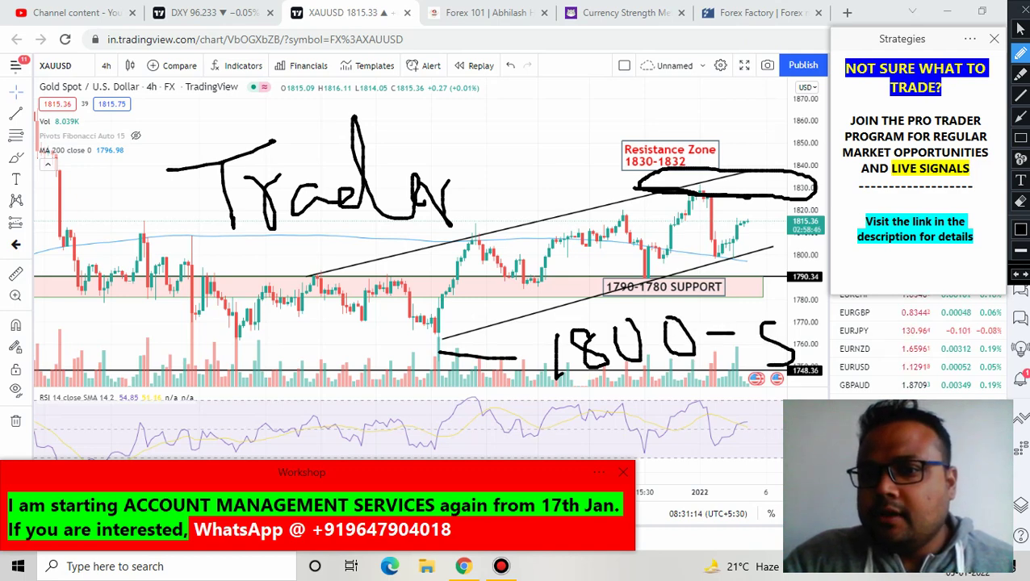
left_click_drag(573, 409, 572, 438)
mouse_move(599, 394)
left_mouse_down()
mouse_move(624, 431)
mouse_move(625, 410)
left_mouse_up()
left_click_drag(627, 394, 662, 432)
mouse_move(683, 400)
left_mouse_down()
mouse_move(678, 439)
mouse_move(726, 417)
left_mouse_up()
left_click_drag(734, 406, 735, 446)
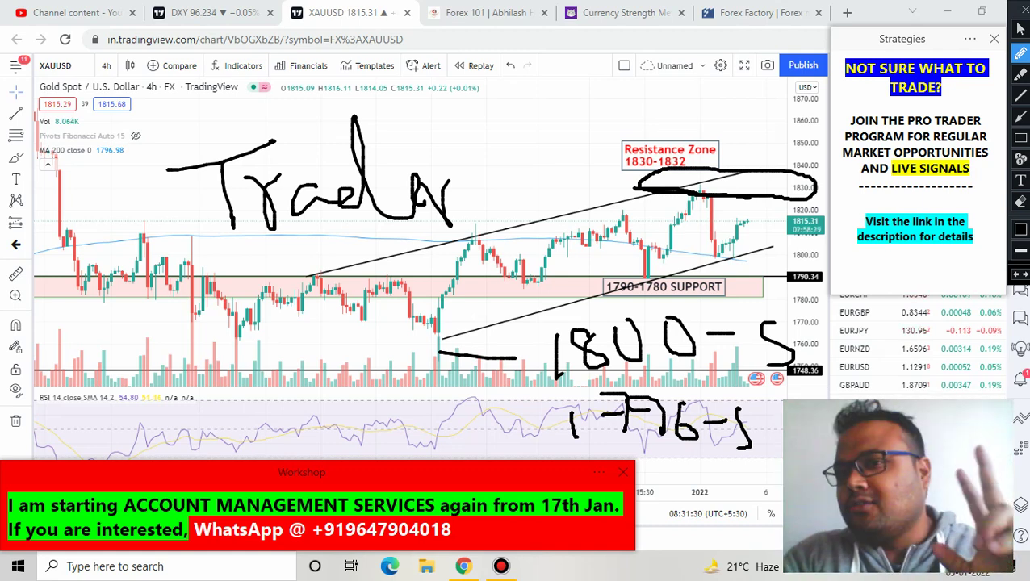
Write 1804 at the lower left and circle it
left_click_drag(194, 335, 216, 387)
mouse_move(246, 330)
left_mouse_down()
mouse_move(228, 370)
mouse_move(264, 323)
mouse_move(284, 323)
mouse_move(326, 368)
left_mouse_up()
mouse_move(349, 311)
left_mouse_down()
mouse_move(222, 299)
mouse_move(244, 410)
mouse_move(343, 360)
mouse_move(346, 317)
left_mouse_up()
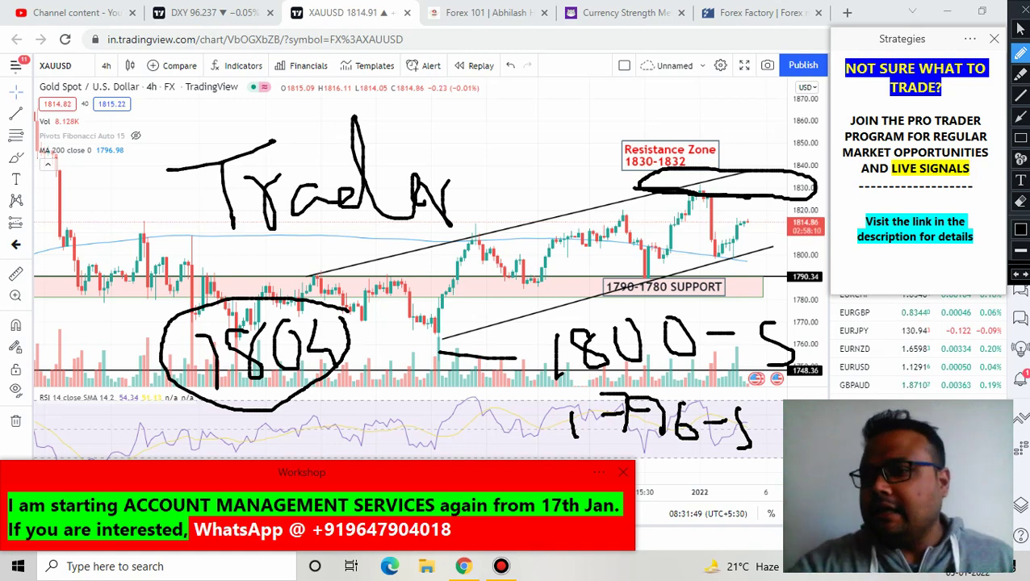
Clear the ink, switch to the 1-hour timeframe, and pen a line from about 1800 toward 1810
key("Escape")
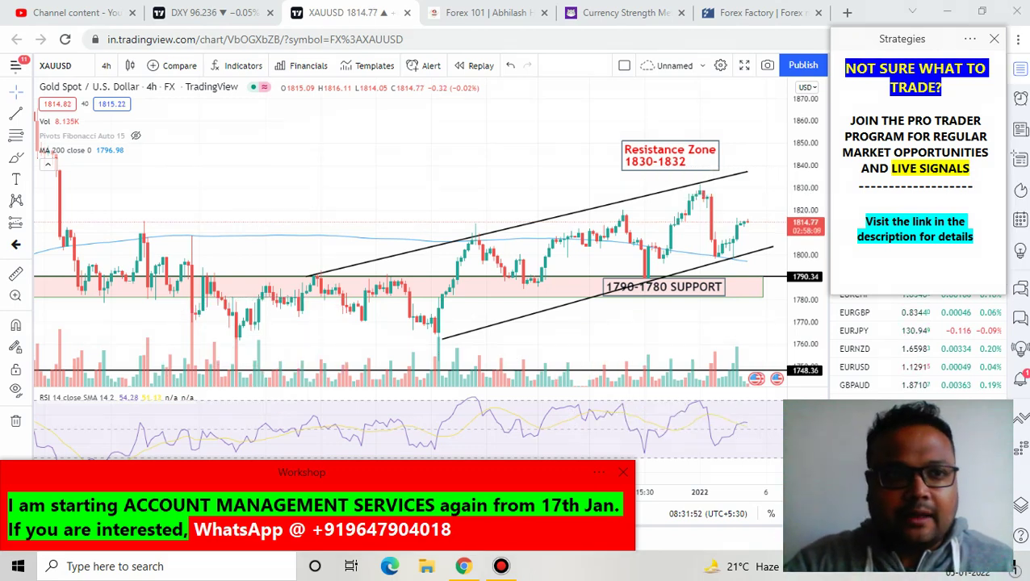
left_click(106, 65)
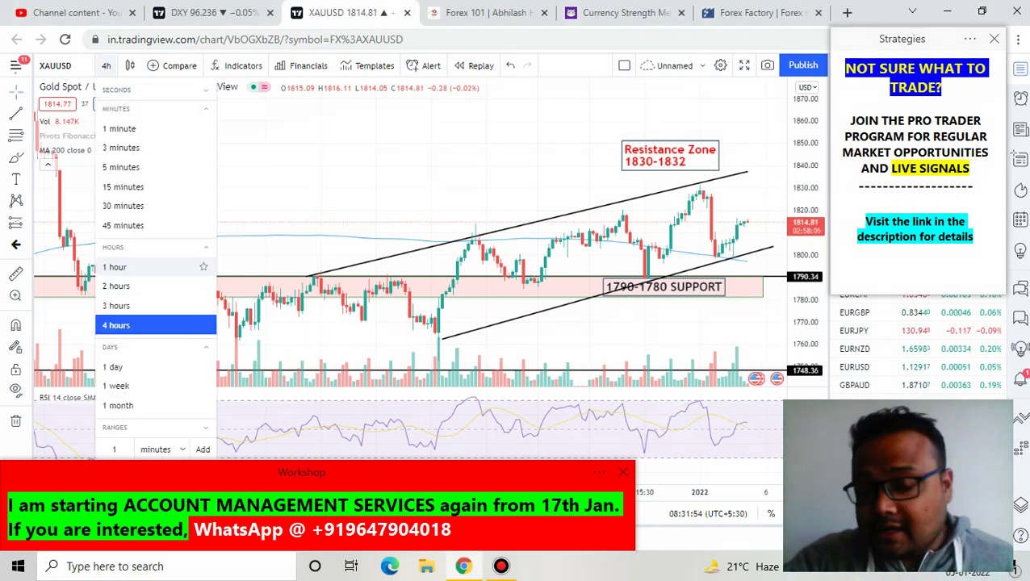
left_click(115, 267)
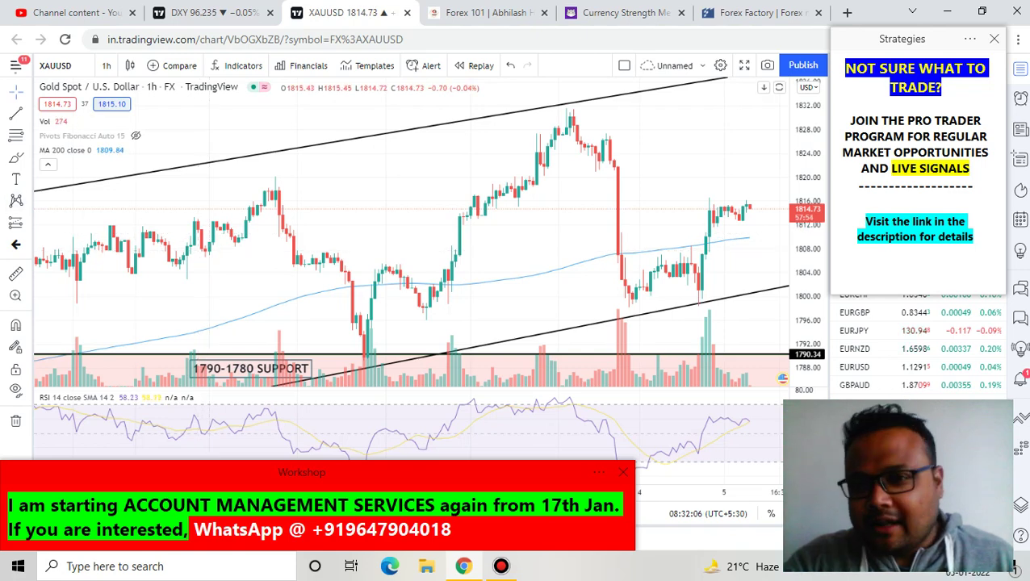
left_click(653, 9)
mouse_move(300, 302)
left_mouse_down()
mouse_move(470, 287)
mouse_move(760, 239)
left_mouse_up()
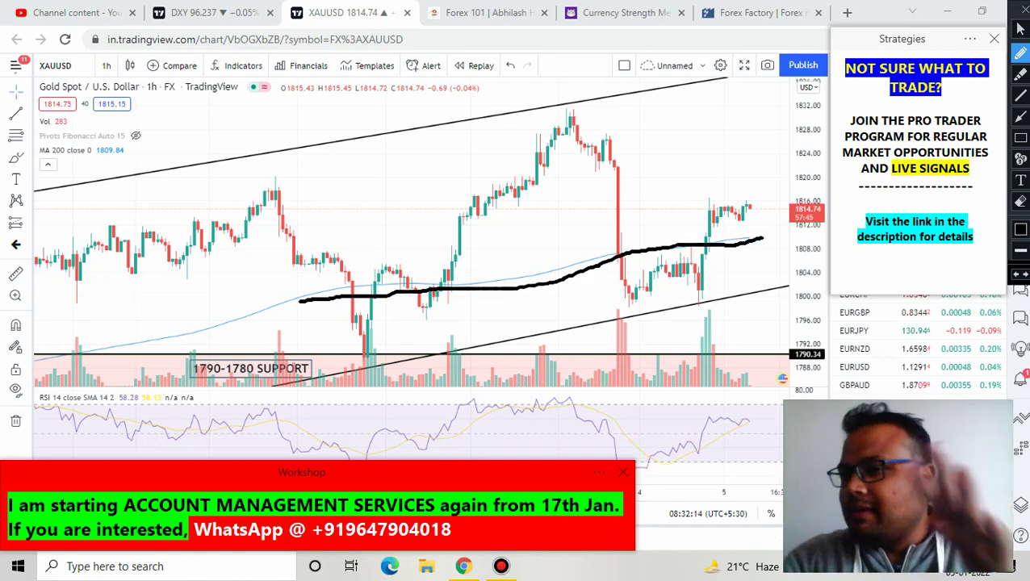